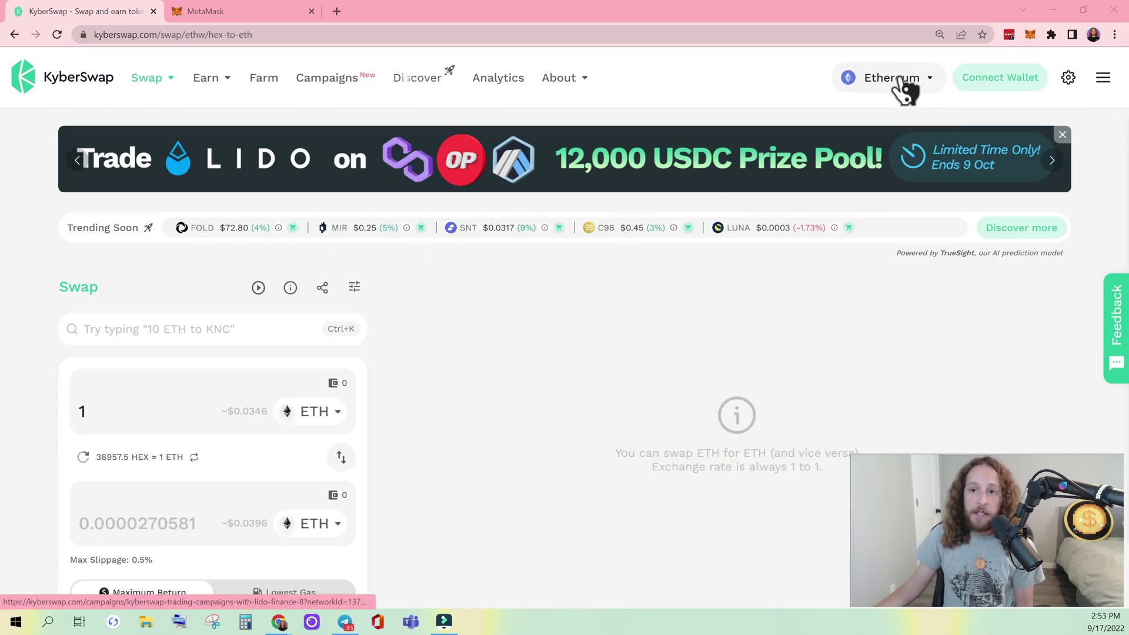
Step: Switch KyberSwap to EthereumPoW, connect MetaMask, and check its 0.1087 ETHW balance
{"action": "left_click", "coordinate": [875, 93]}
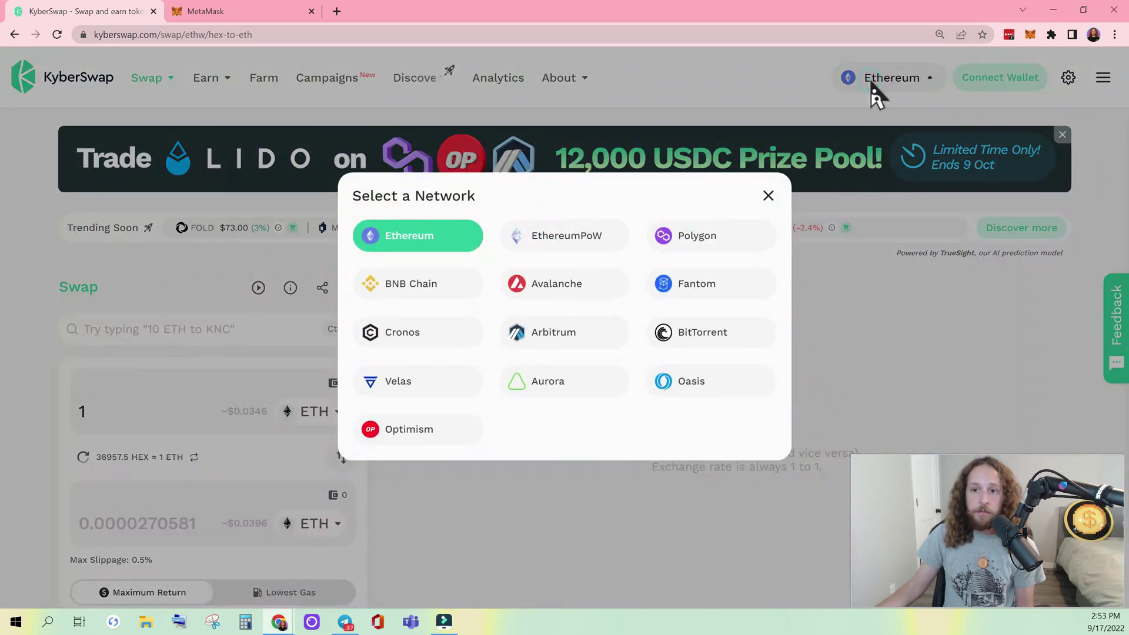
{"action": "left_click", "coordinate": [586, 237]}
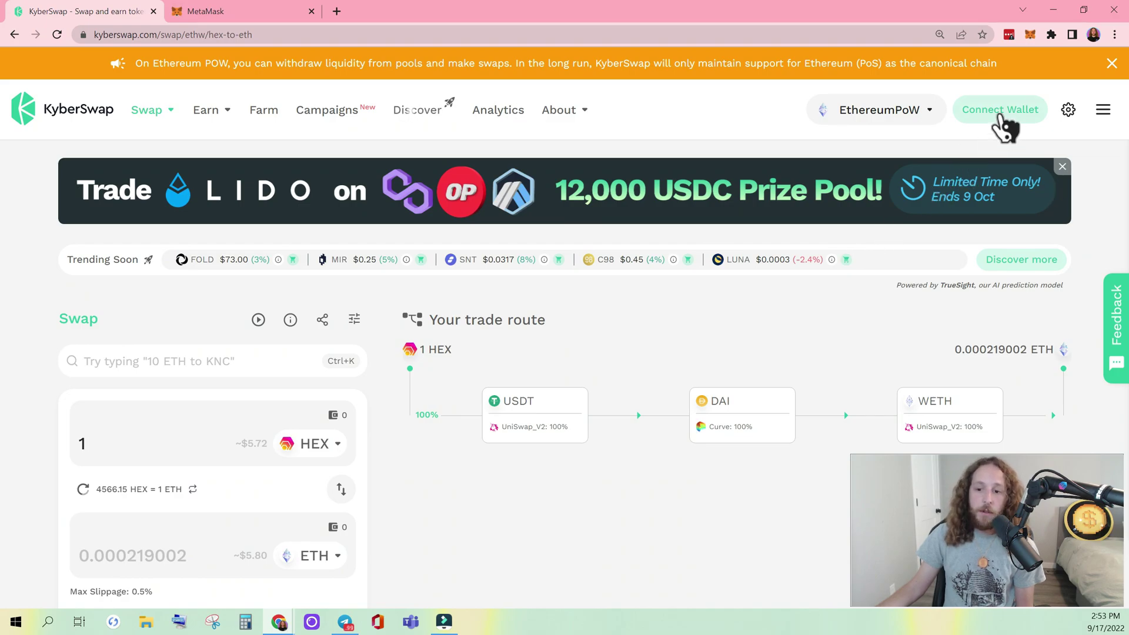
{"action": "left_click", "coordinate": [998, 113]}
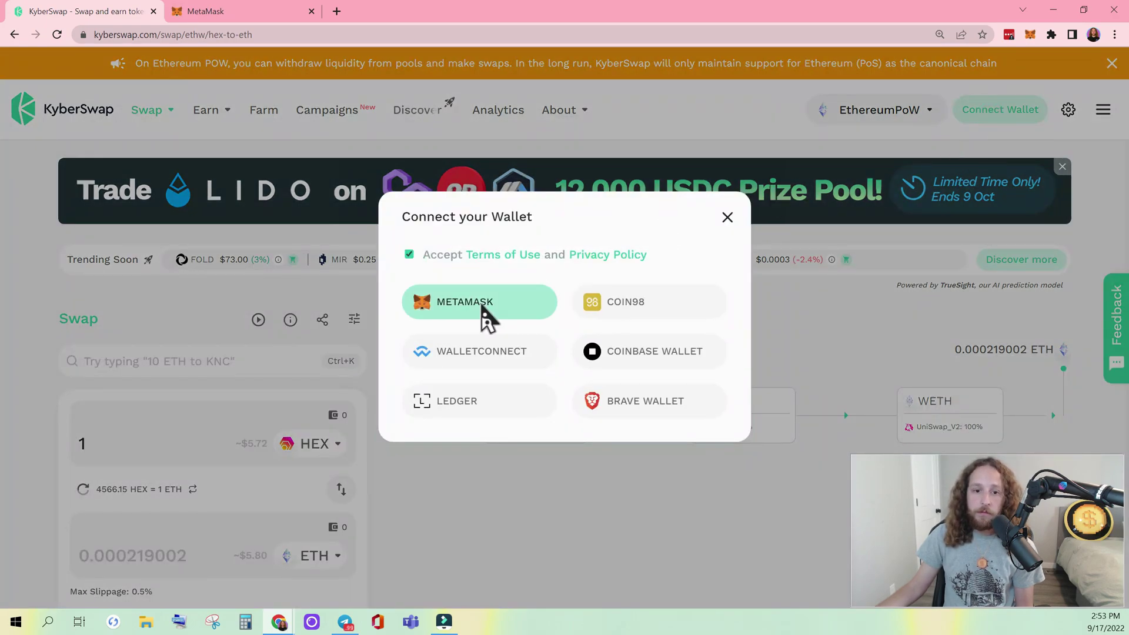
{"action": "left_click", "coordinate": [486, 318]}
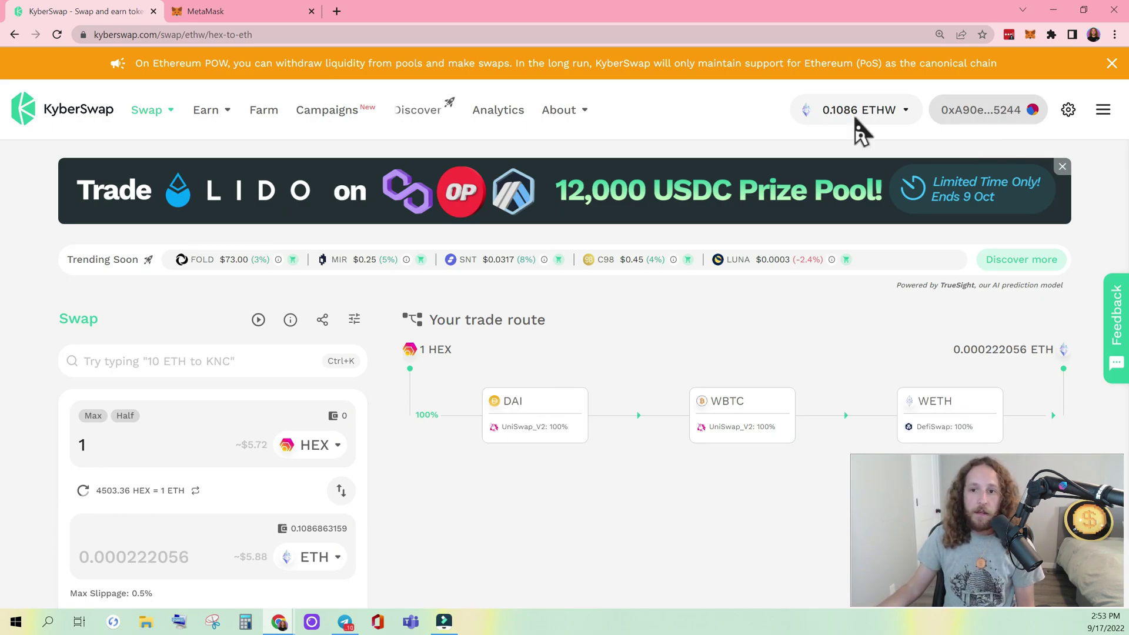
{"action": "left_click", "coordinate": [272, 20]}
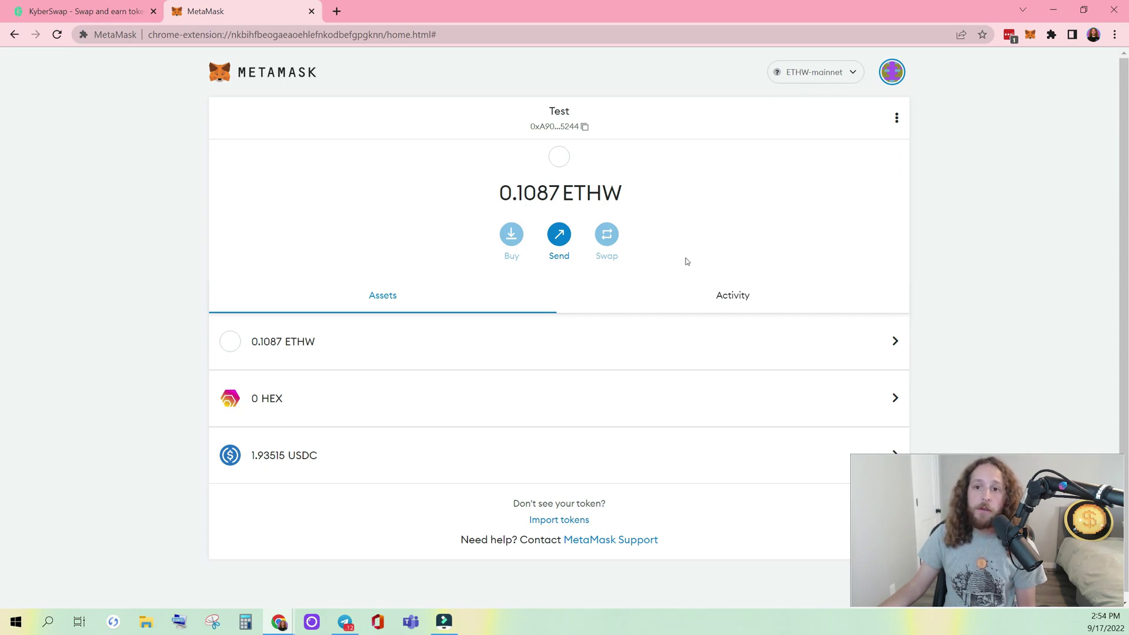
Step: Back on KyberSwap, make ETH the paying token and open the receiving-token list
{"action": "left_click", "coordinate": [112, 10]}
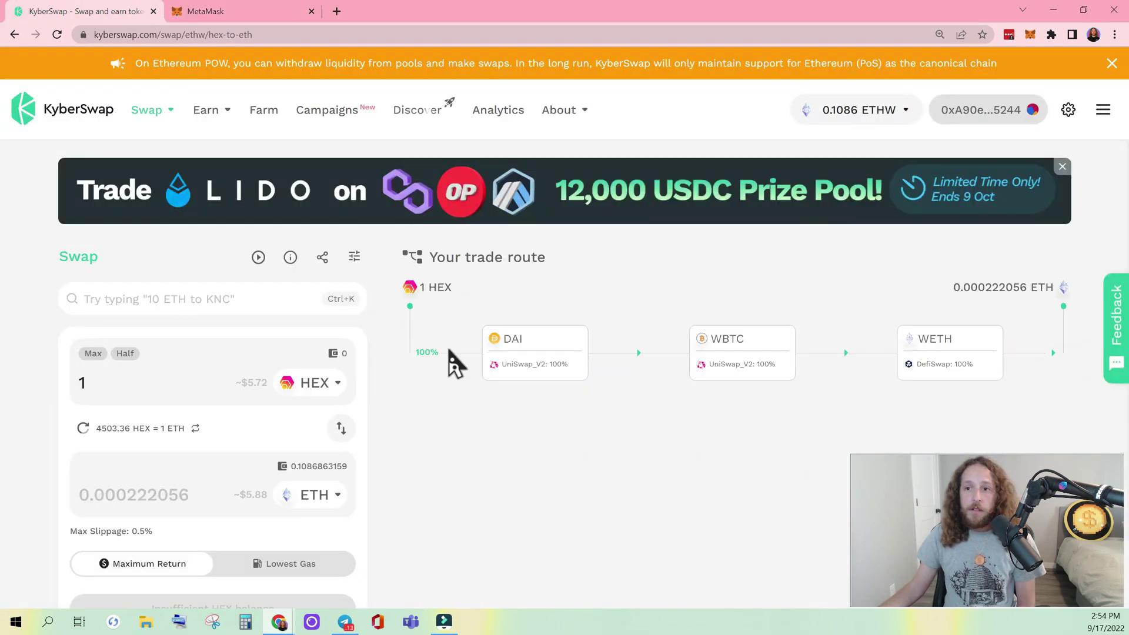
{"action": "left_click", "coordinate": [325, 390]}
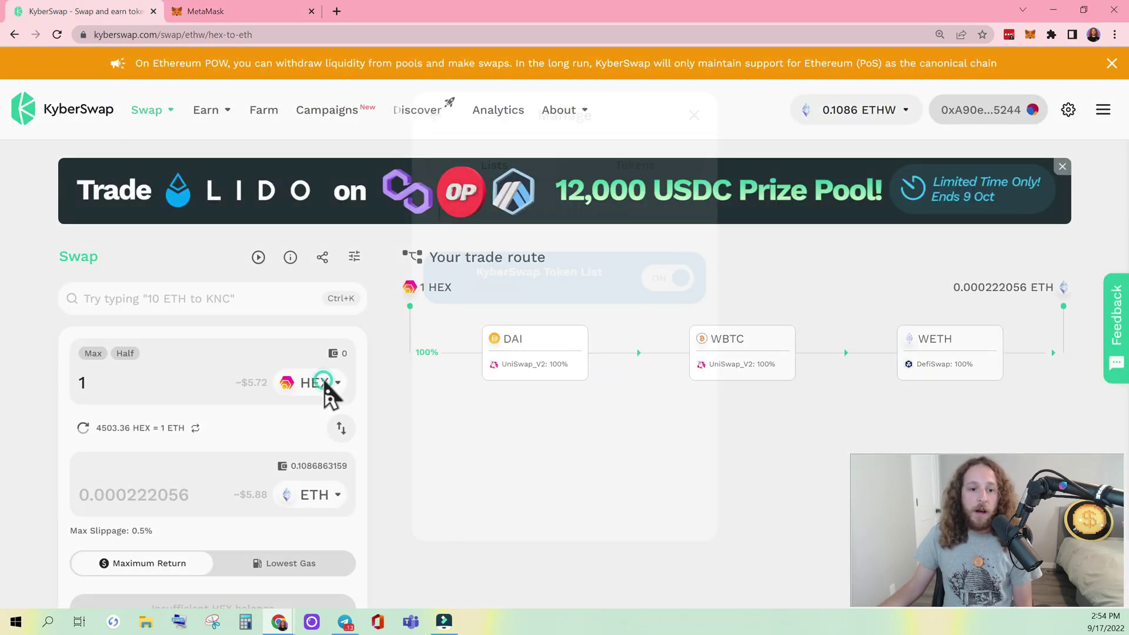
{"action": "left_click", "coordinate": [498, 287]}
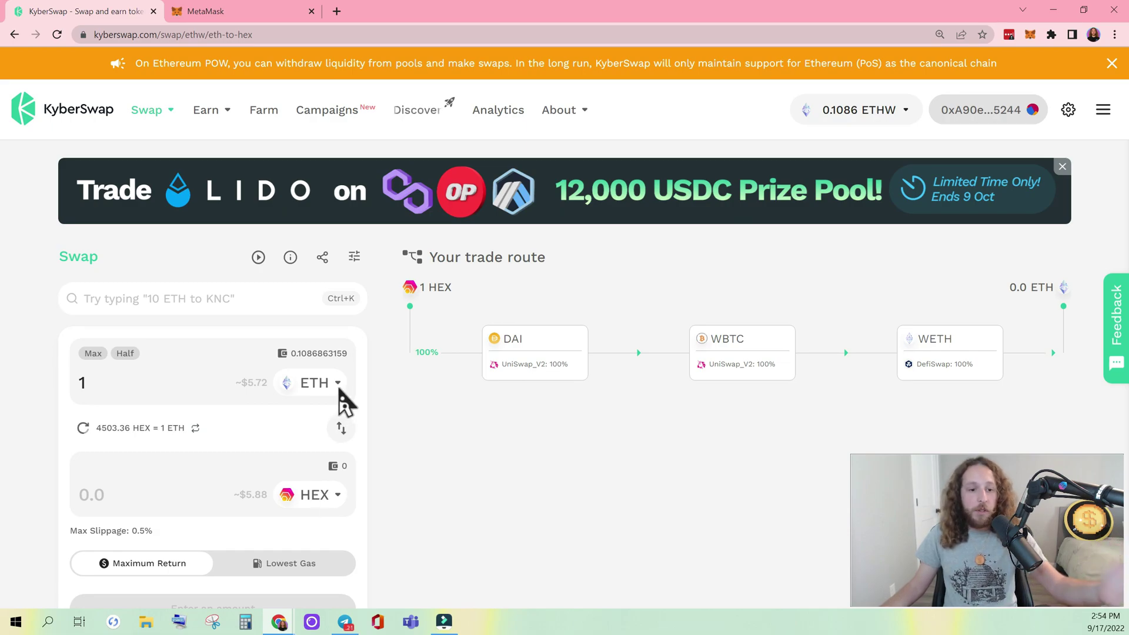
{"action": "left_click", "coordinate": [310, 499]}
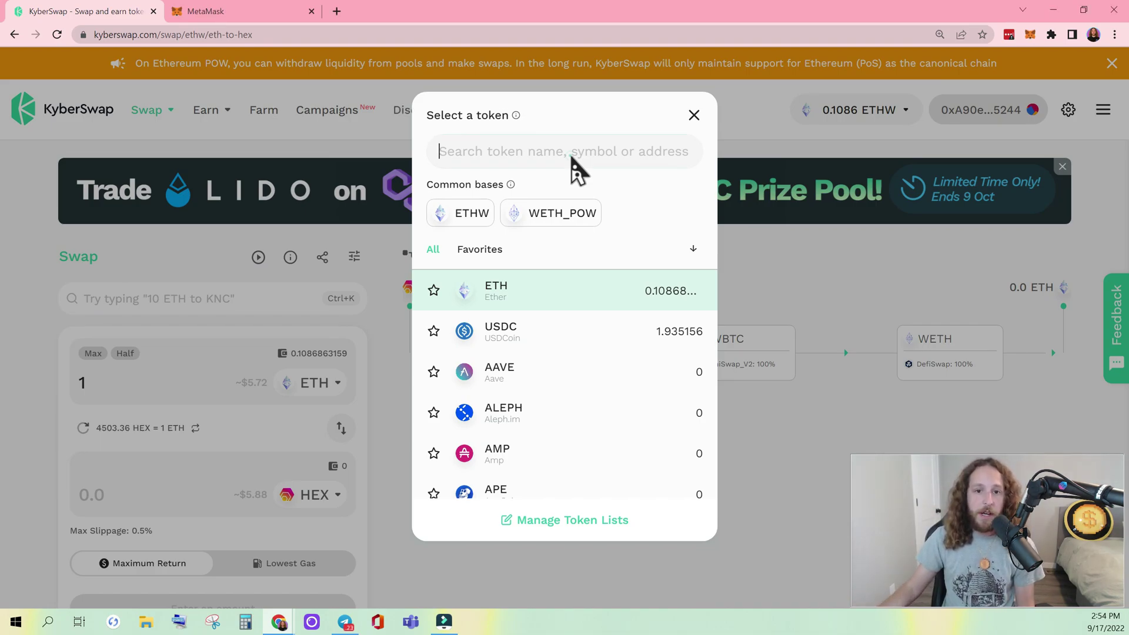
Step: Paste the HEX contract address into the token search, pick HEX, and use the maximum ETH amount
{"action": "right_click", "coordinate": [571, 157]}
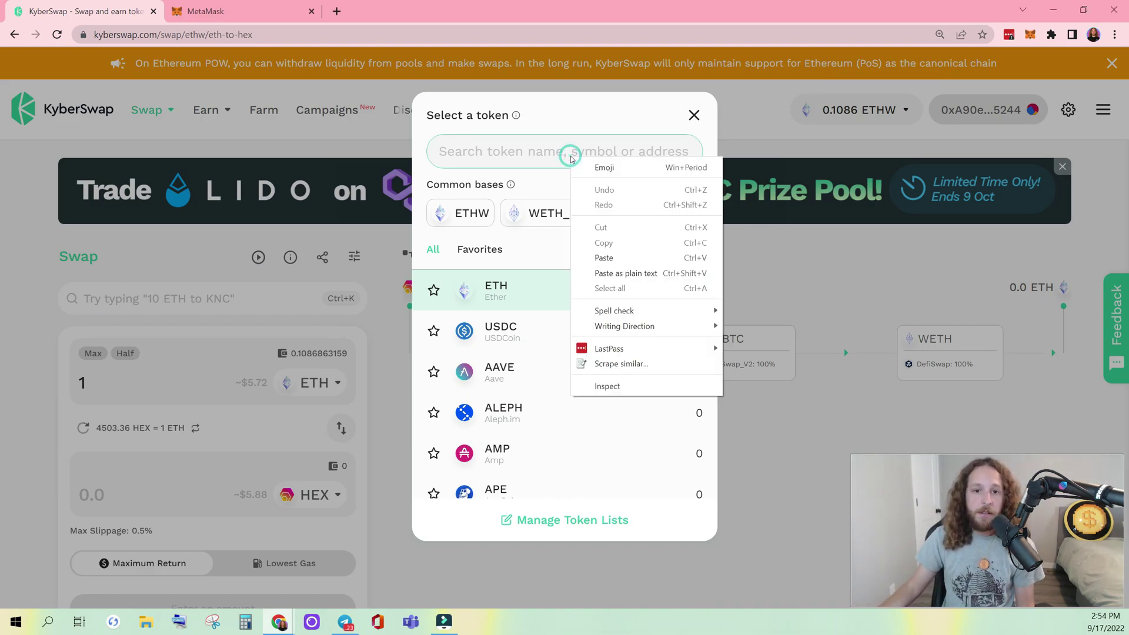
{"action": "left_click", "coordinate": [613, 264]}
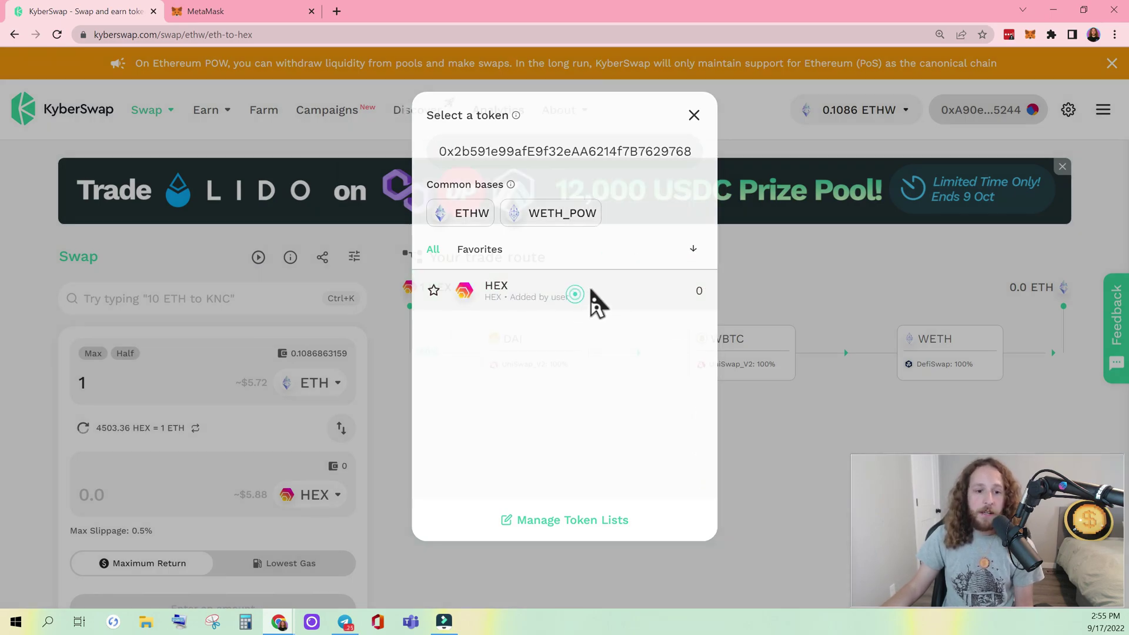
{"action": "left_click", "coordinate": [594, 302]}
{"action": "scroll", "coordinate": [390, 396], "scroll_direction": "down", "scroll_amount": 1}
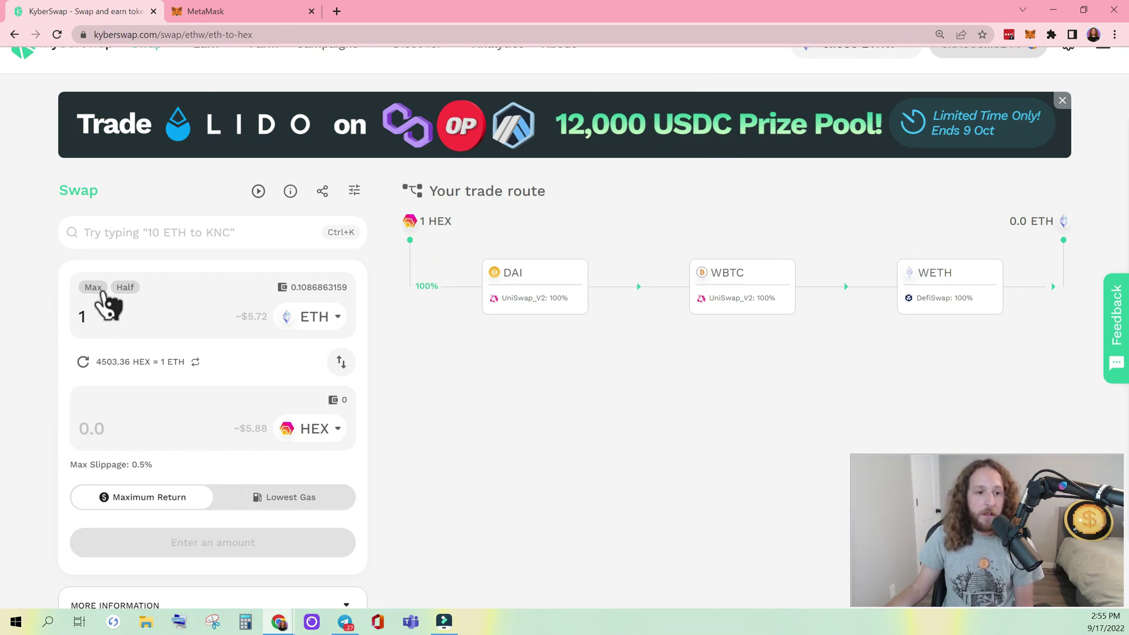
{"action": "left_click", "coordinate": [101, 292]}
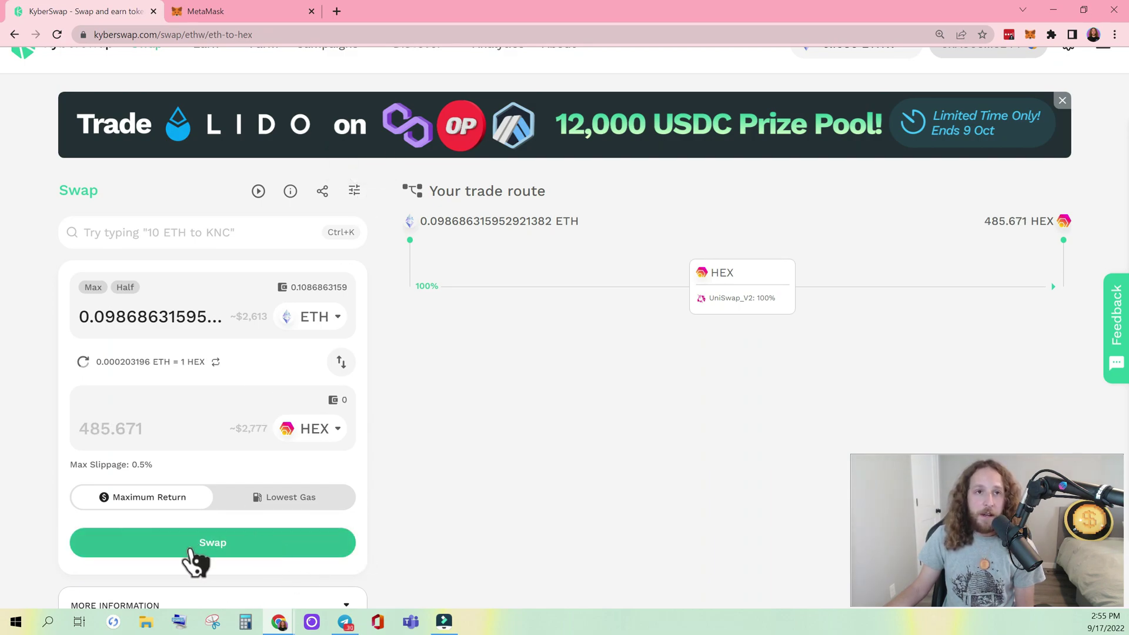
Step: Open the swap settings showing 0.5% max slippage, a 20-minute limit and 9 sources
{"action": "left_click", "coordinate": [355, 193]}
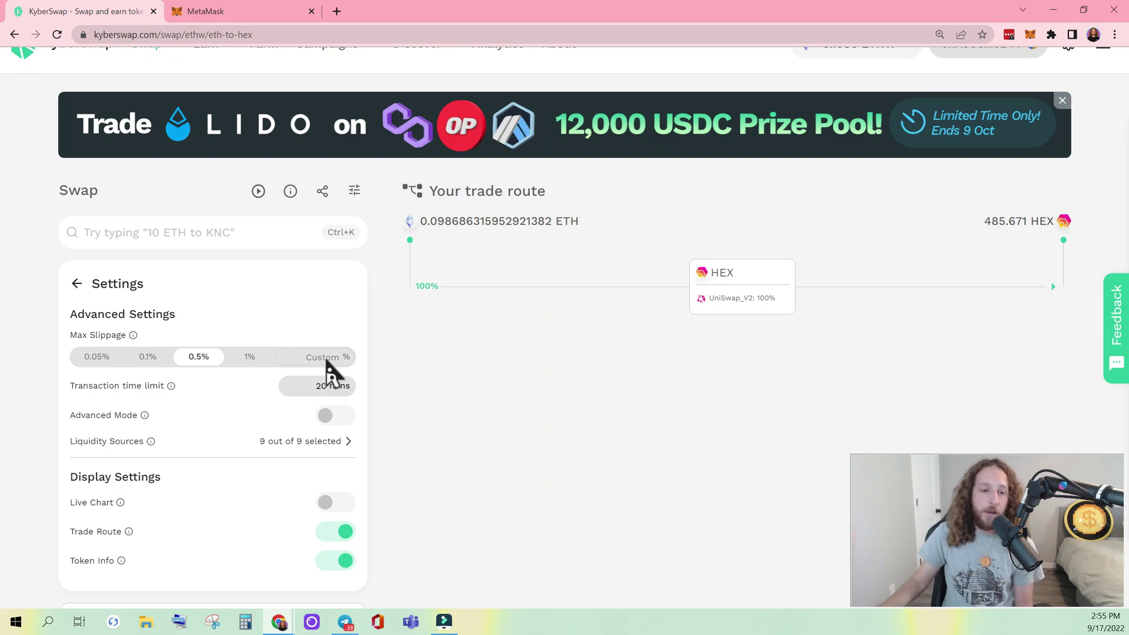
Step: Submit and confirm the ETH-to-HEX swap, then dismiss the resulting slippage error
{"action": "left_click", "coordinate": [77, 285]}
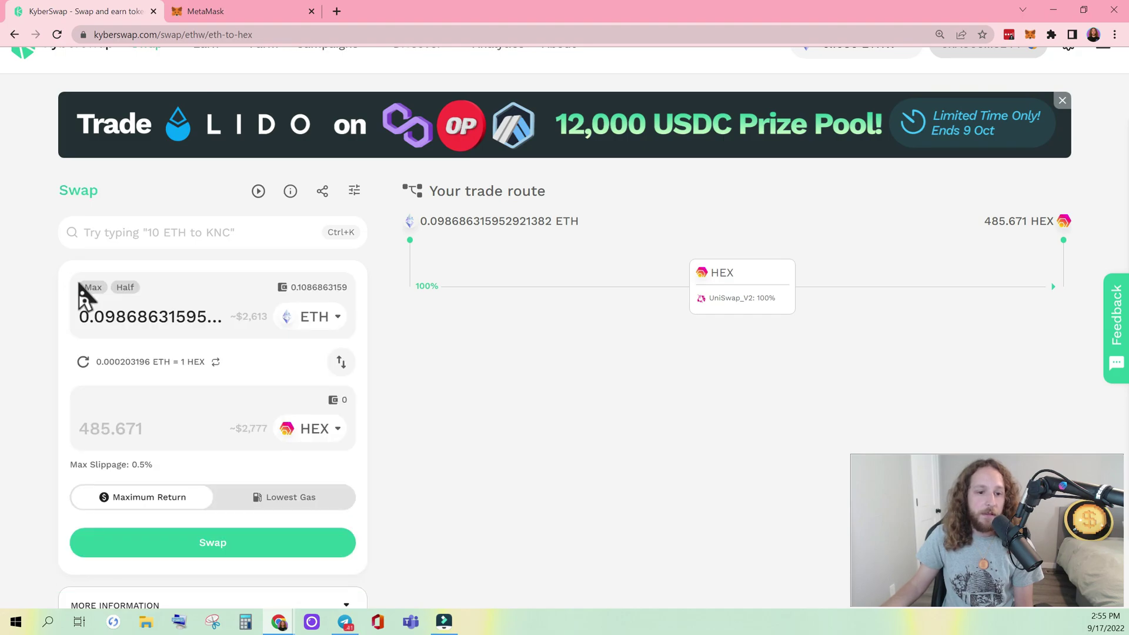
{"action": "left_click", "coordinate": [275, 545]}
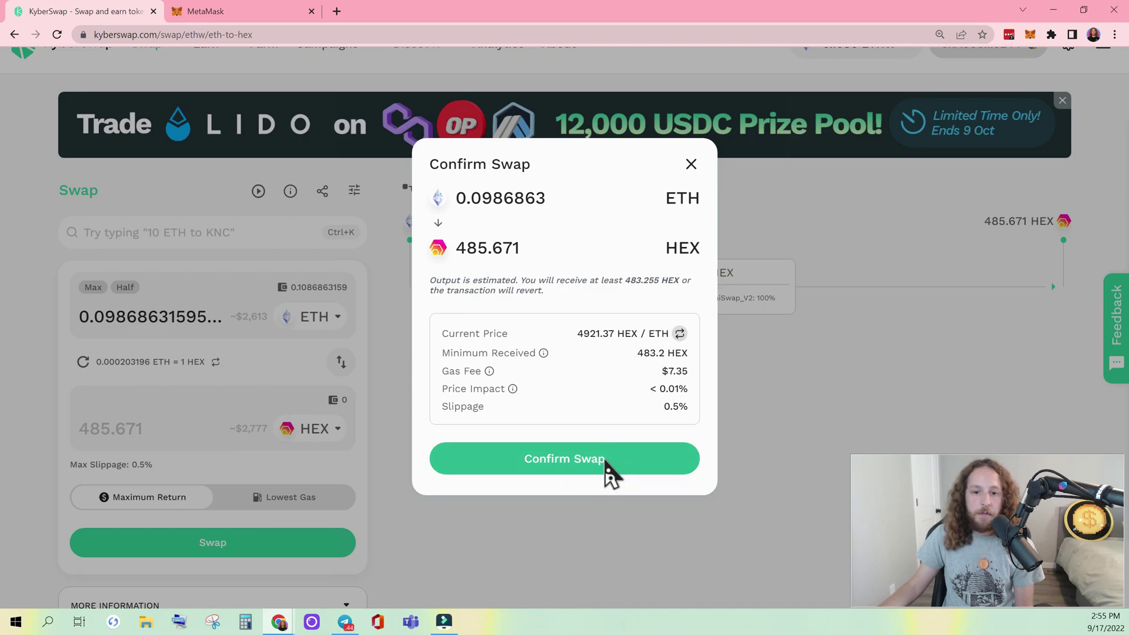
{"action": "left_click", "coordinate": [604, 469]}
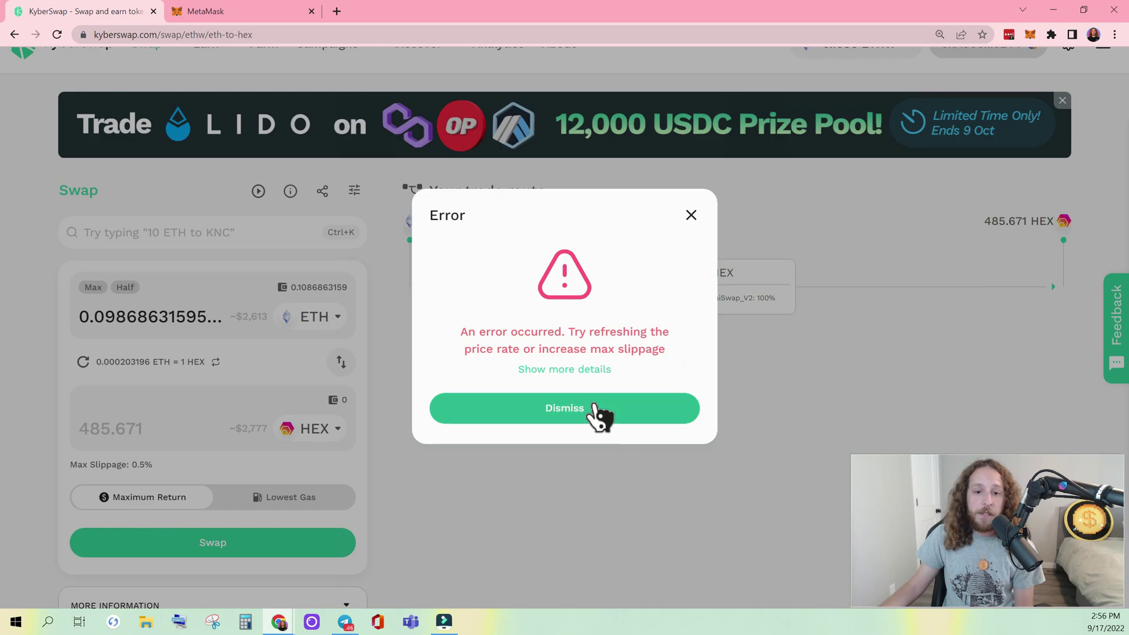
{"action": "left_click", "coordinate": [593, 405]}
Step: Set a custom max slippage of 10% in the swap settings
{"action": "left_click", "coordinate": [354, 192]}
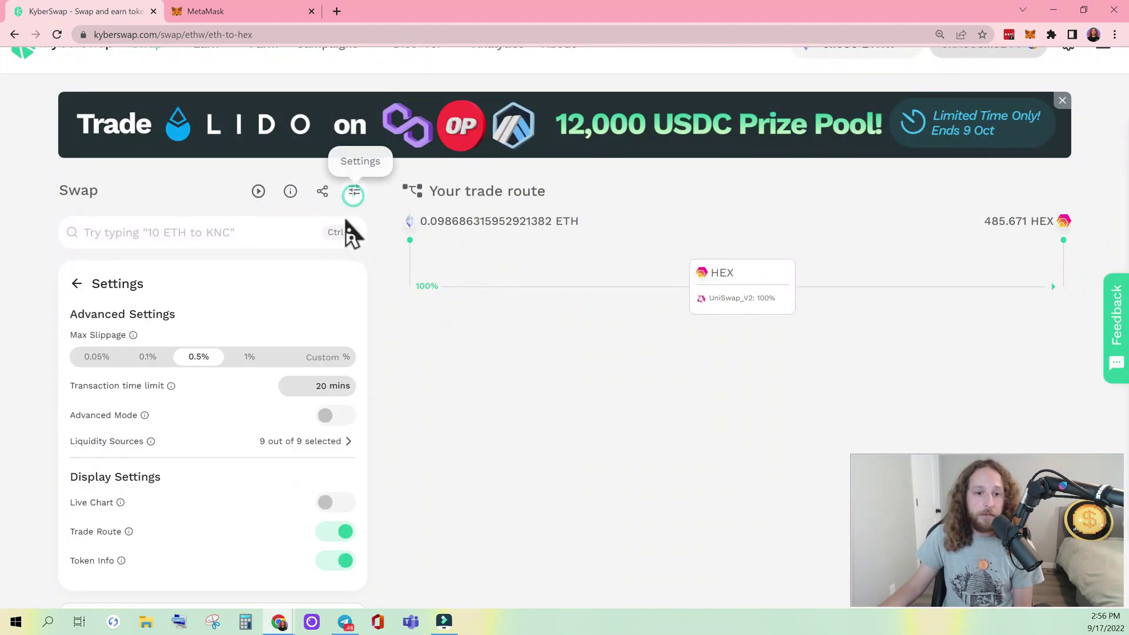
{"action": "type", "text": "1"}
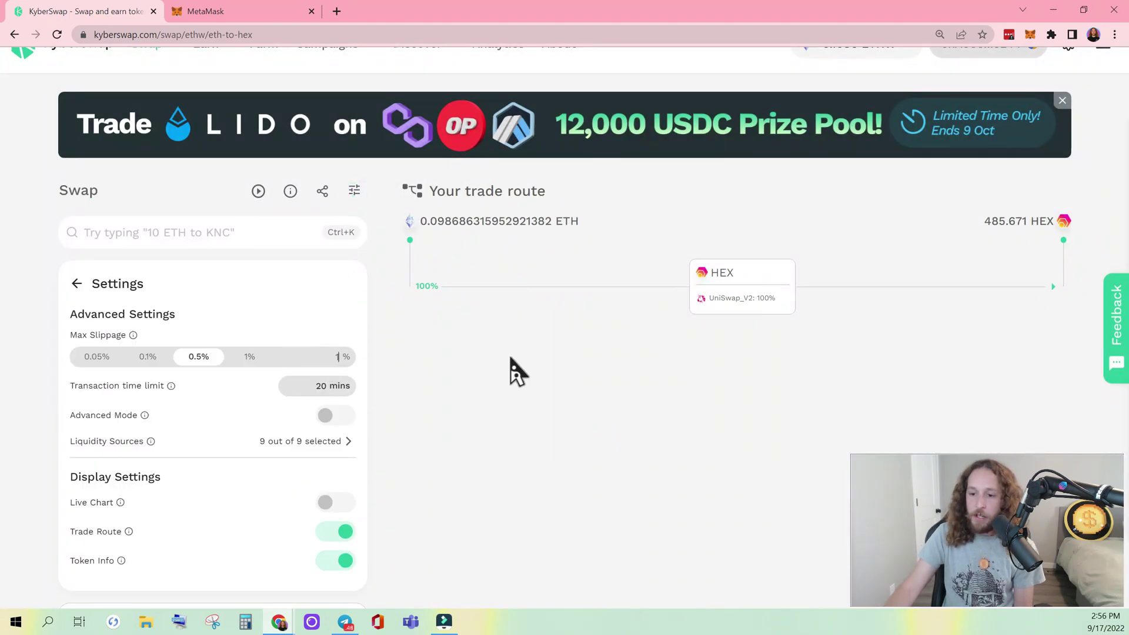
{"action": "type", "text": "0"}
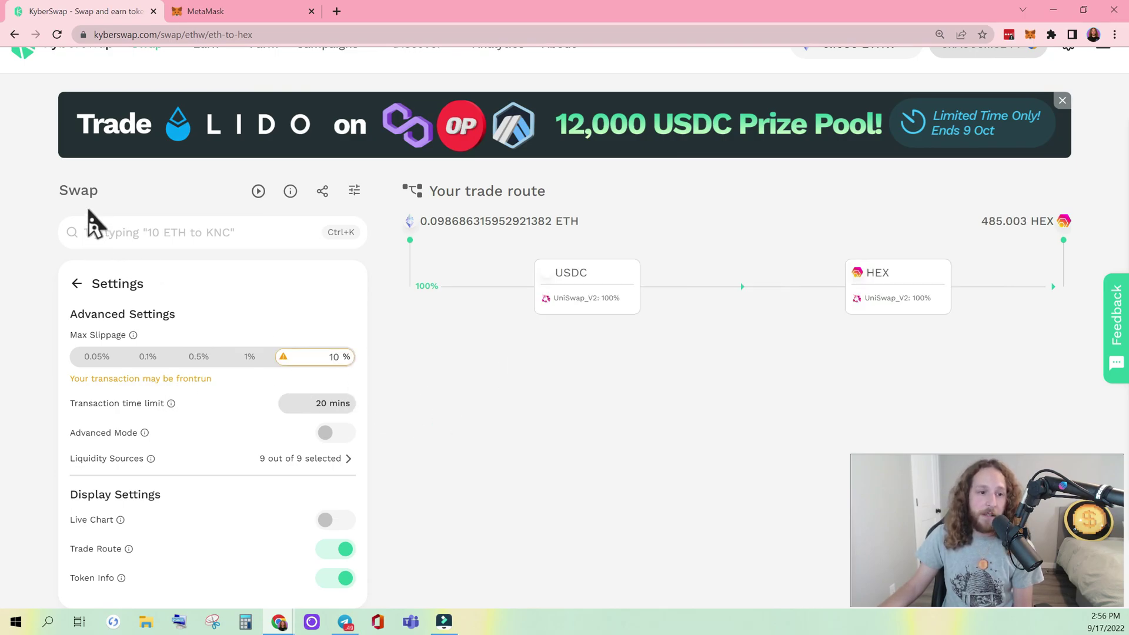
{"action": "left_click", "coordinate": [77, 283]}
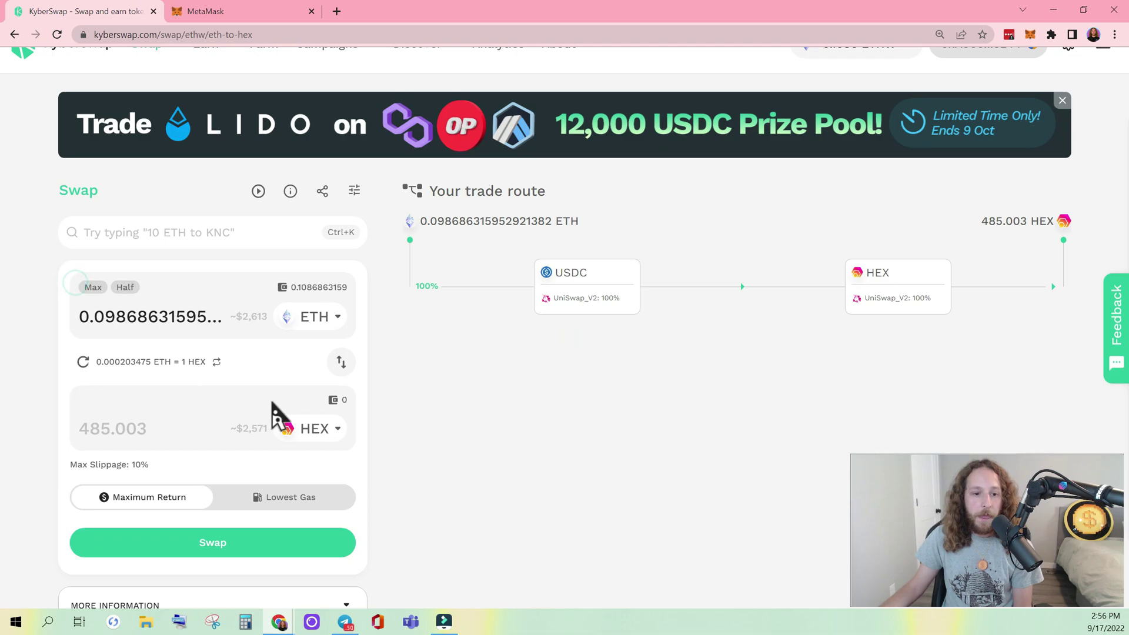
Step: Confirm the 0.0986863 ETH to 485.003 HEX swap and approve it in MetaMask
{"action": "left_click", "coordinate": [253, 551]}
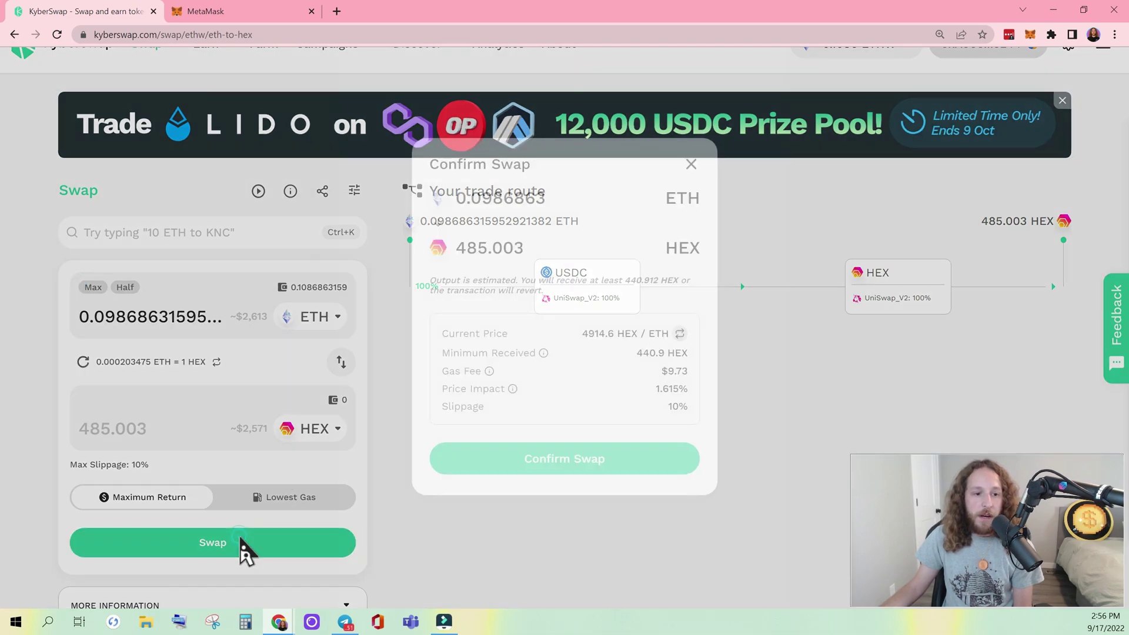
{"action": "left_click", "coordinate": [532, 468]}
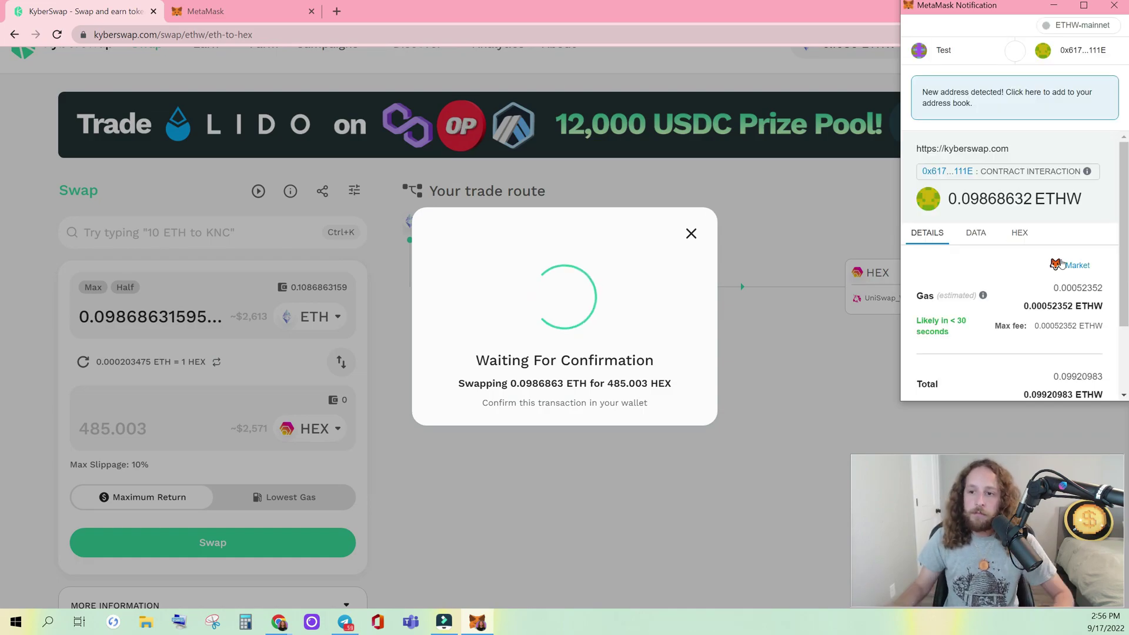
{"action": "scroll", "coordinate": [1058, 264], "scroll_direction": "down", "scroll_amount": 3}
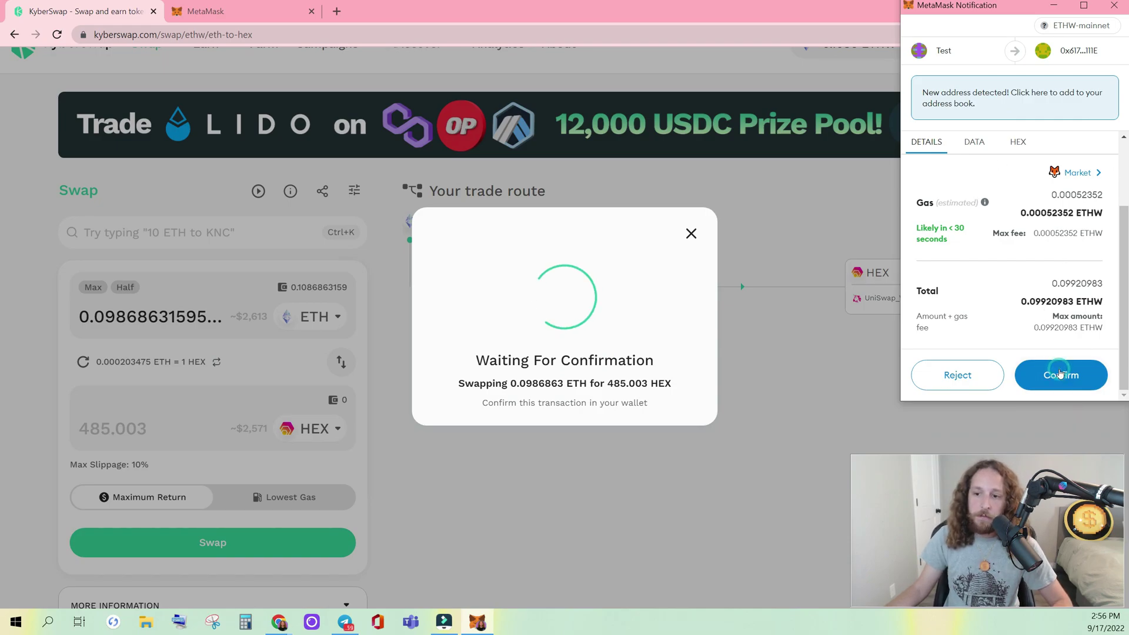
{"action": "left_click", "coordinate": [1061, 374]}
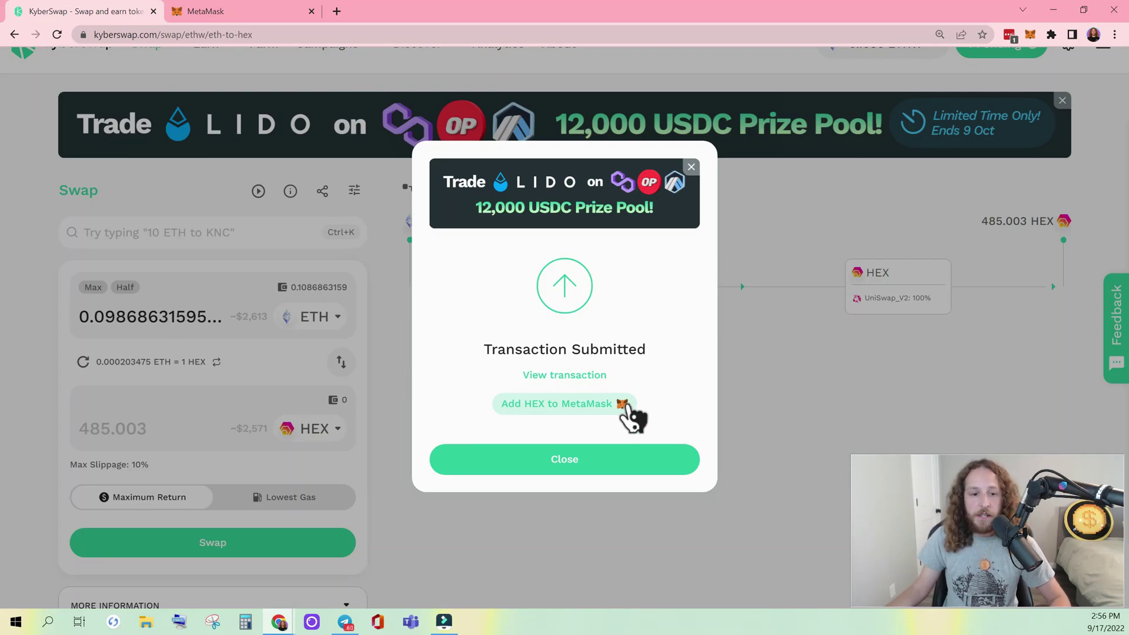
{"action": "left_click", "coordinate": [595, 471]}
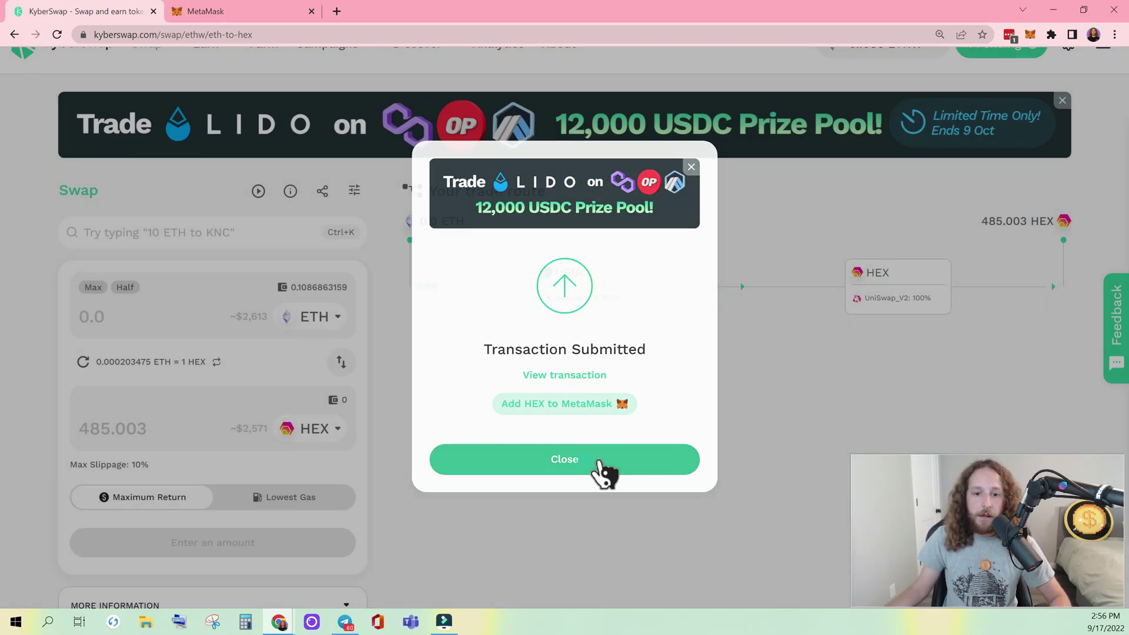
Step: Verify MetaMask holds 496.08268 HEX and 0.0096 ETHW, and KyberSwap shows the completed swap
{"action": "left_click", "coordinate": [224, 18]}
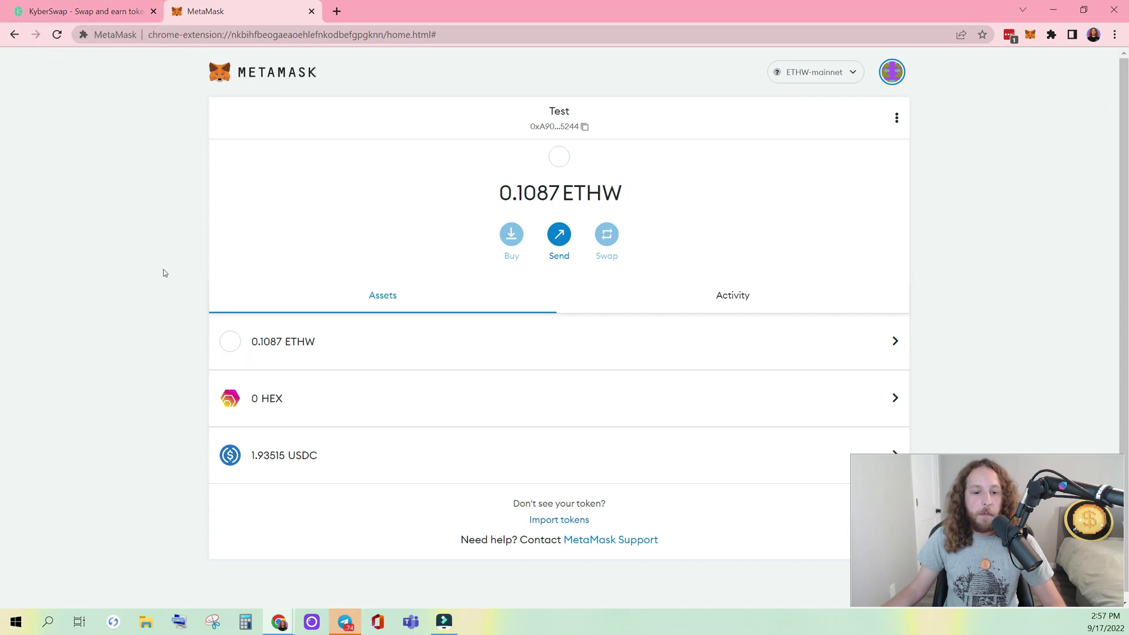
{"action": "left_click", "coordinate": [81, 4]}
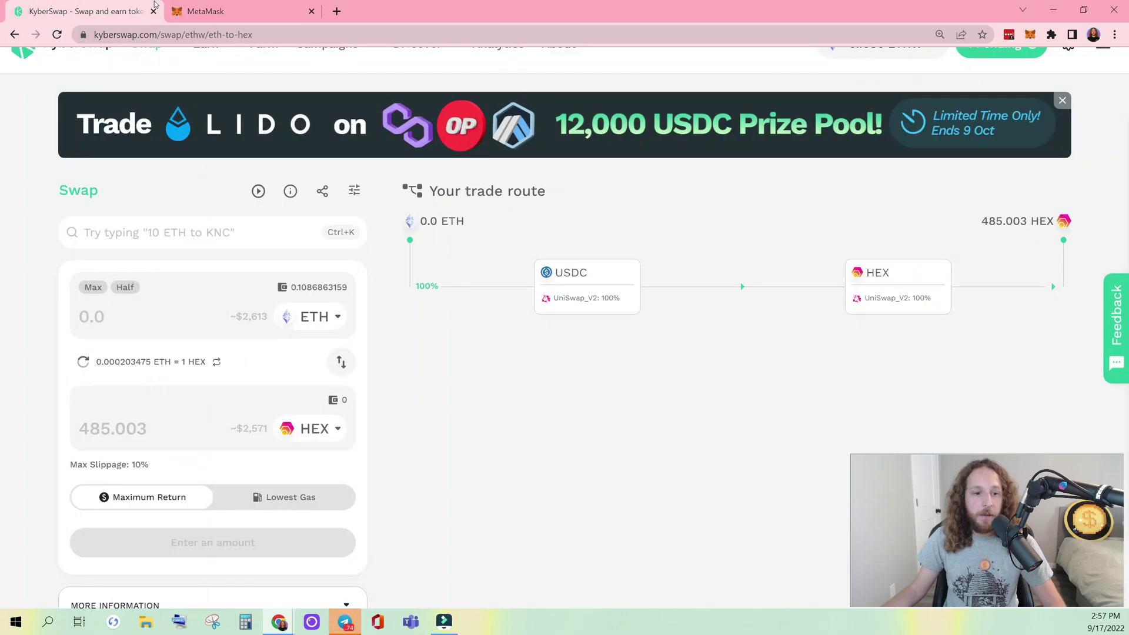
{"action": "left_click", "coordinate": [196, 4]}
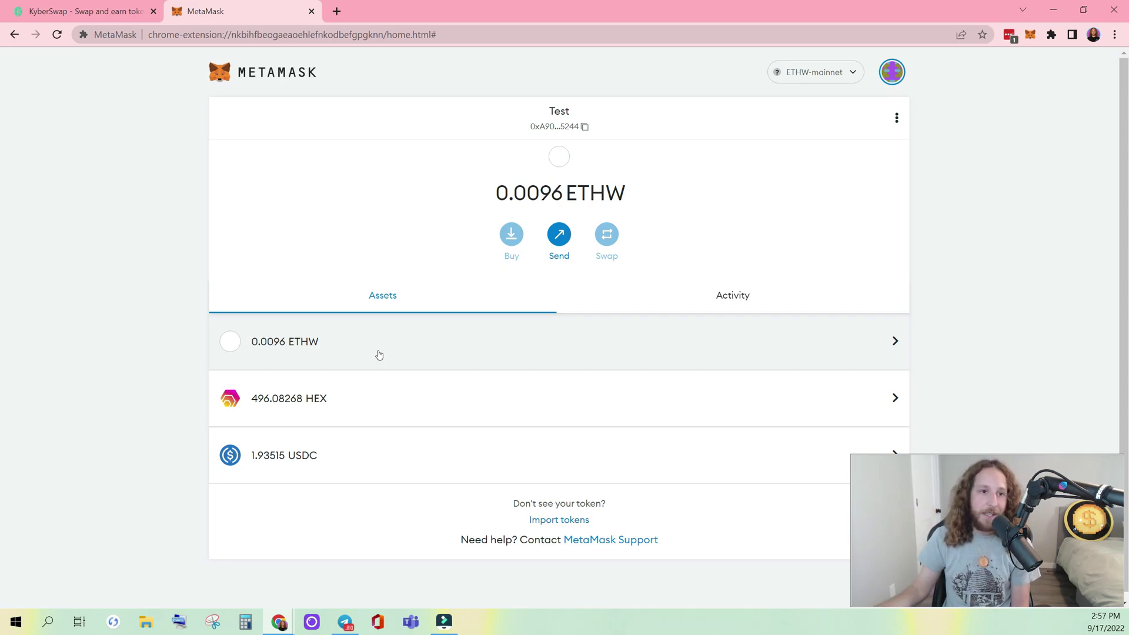
{"action": "left_click", "coordinate": [88, 18]}
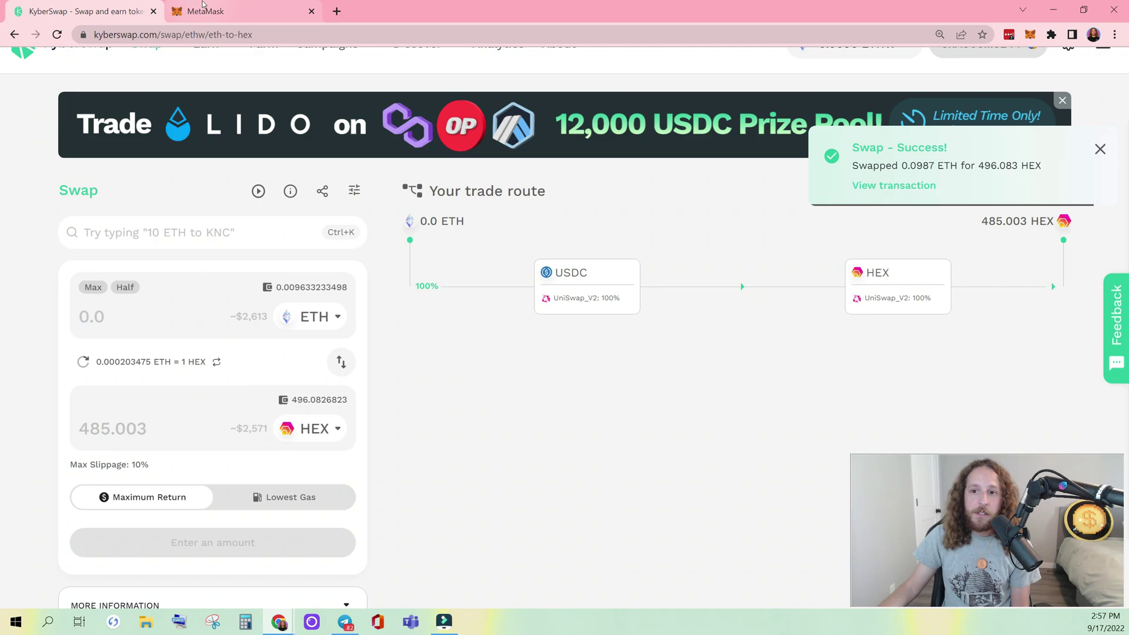